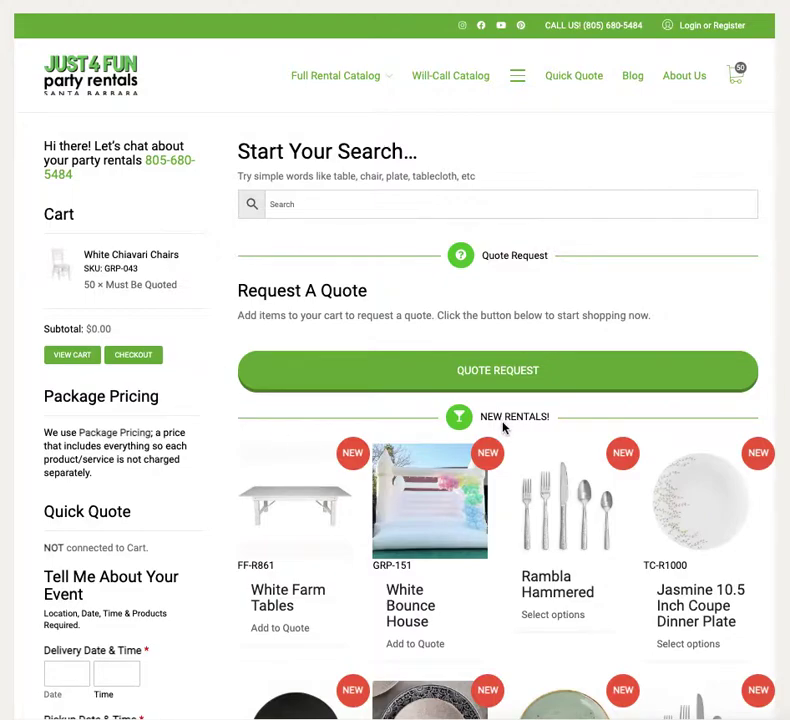
Step: Search the catalog for 'pink' and close the suggestion list without picking one
scroll(180, 387, down, 1)
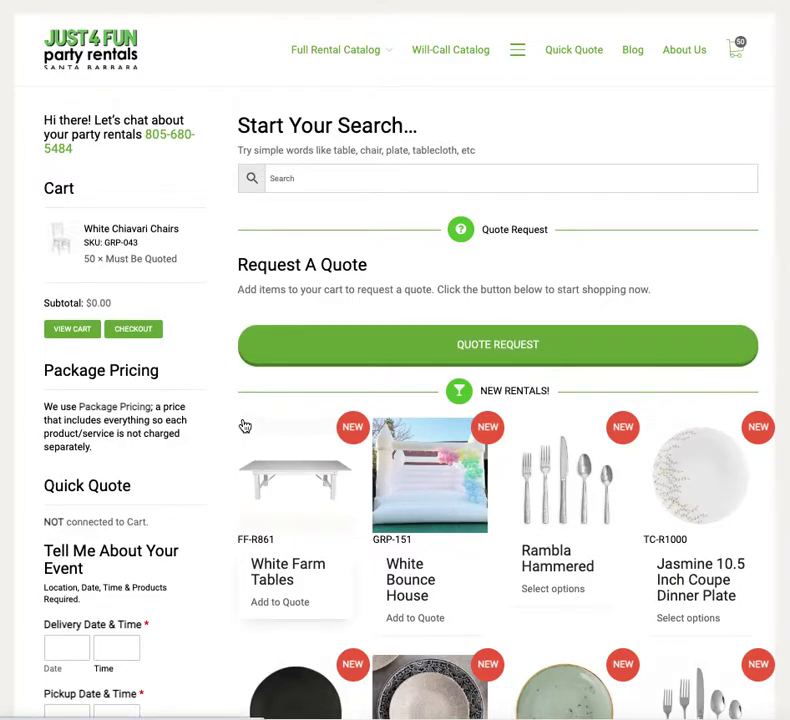
scroll(220, 419, down, 3)
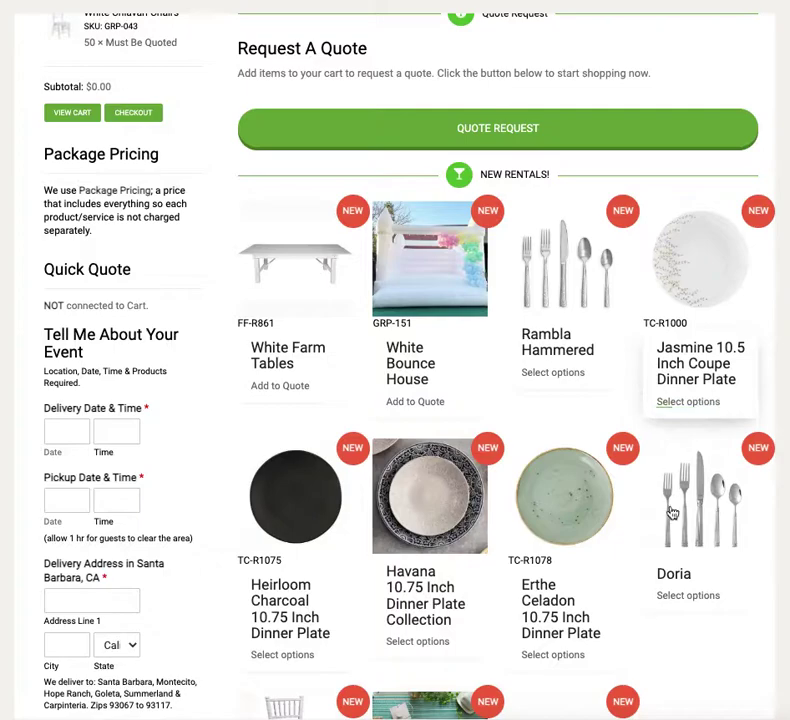
scroll(684, 511, down, 3)
scroll(684, 511, down, 2)
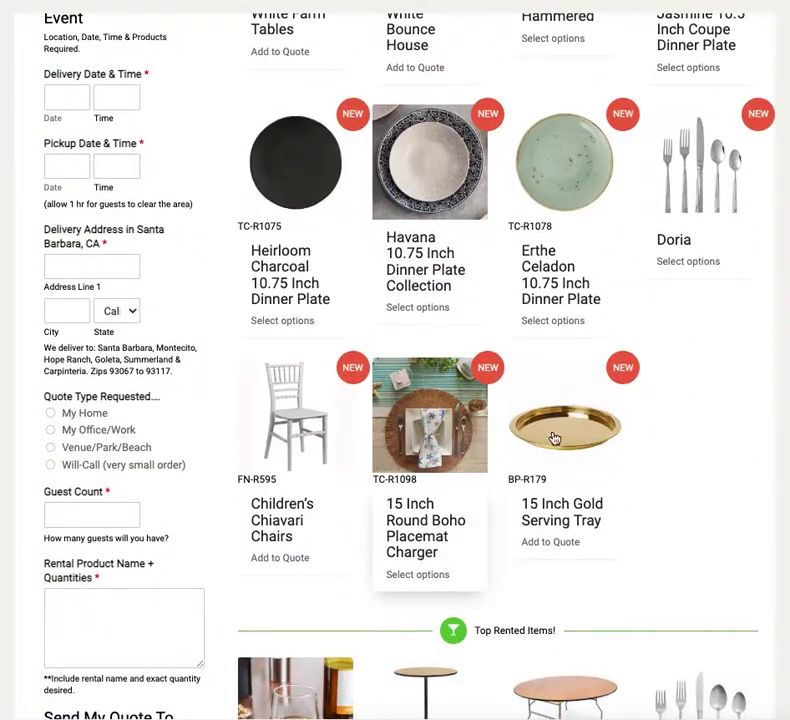
scroll(685, 483, down, 6)
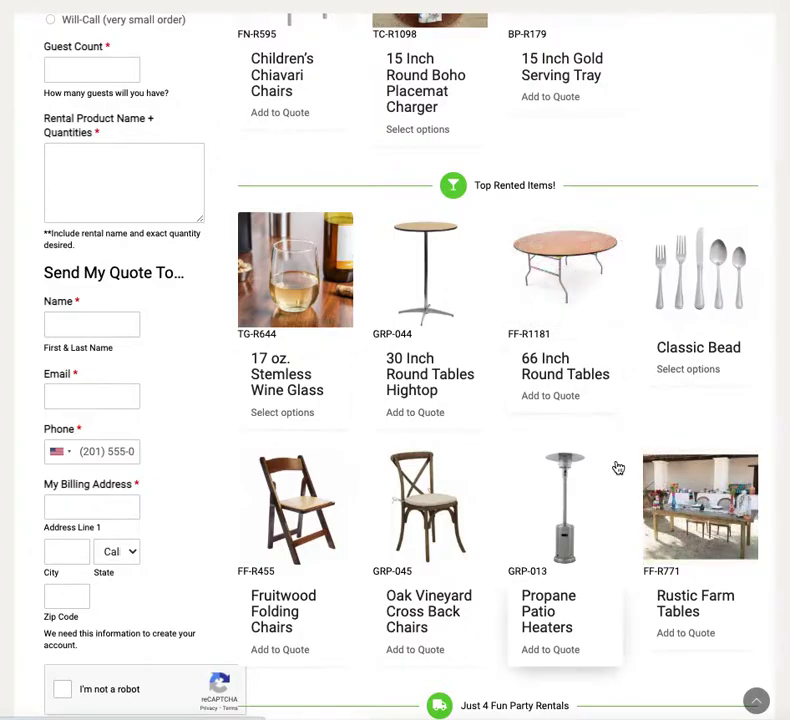
scroll(623, 455, down, 1)
scroll(623, 455, down, 1)
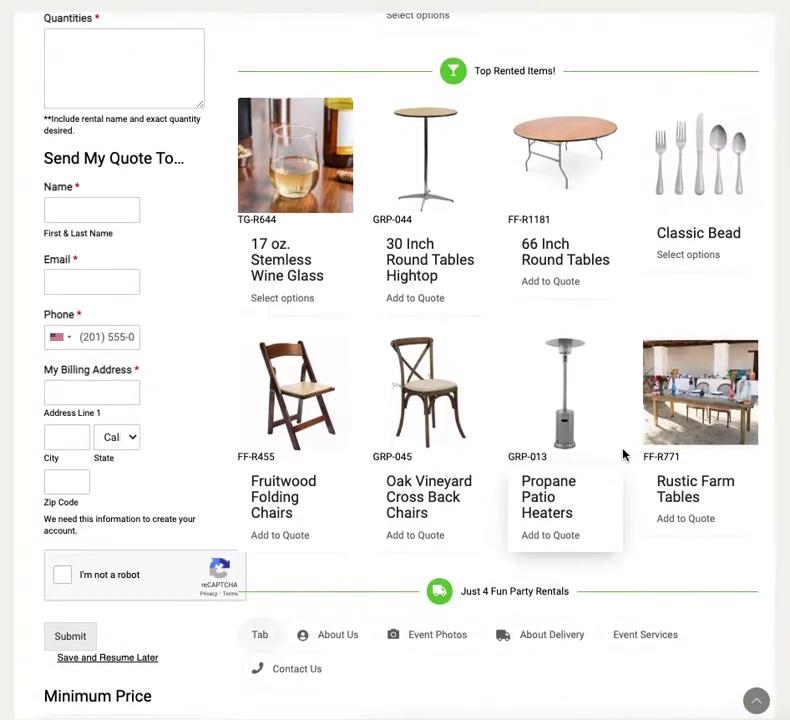
scroll(623, 455, down, 4)
scroll(623, 455, up, 15)
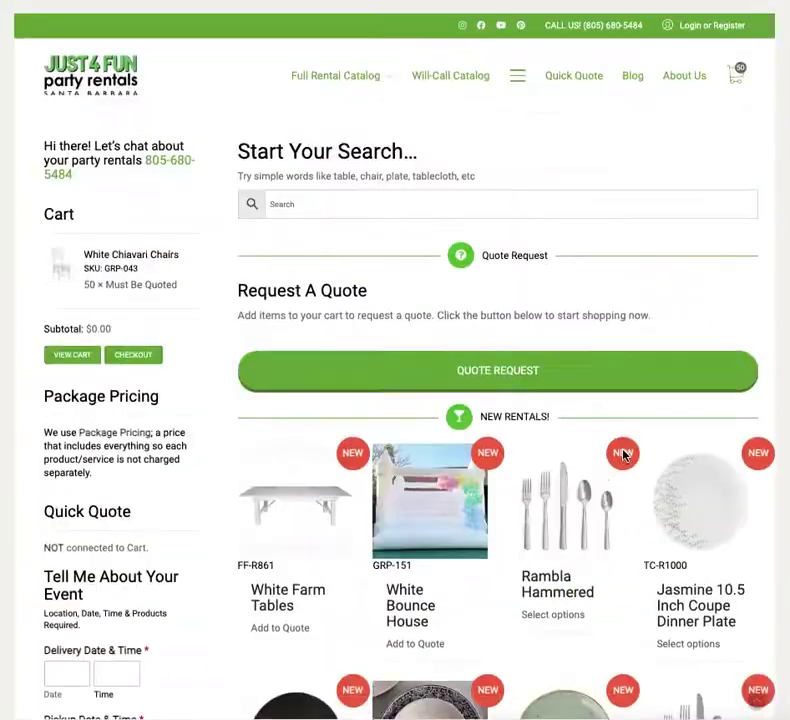
click(339, 203)
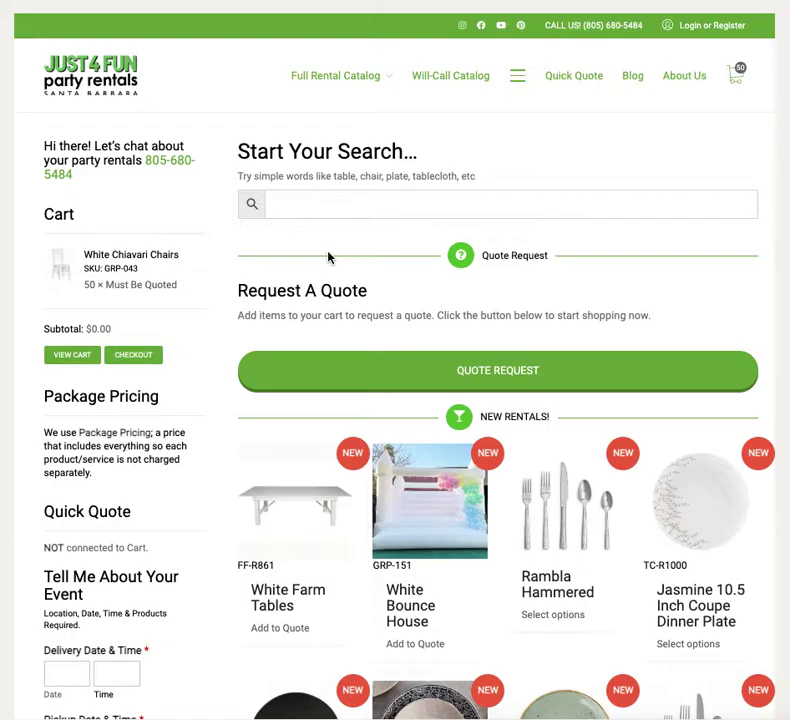
text(pink)
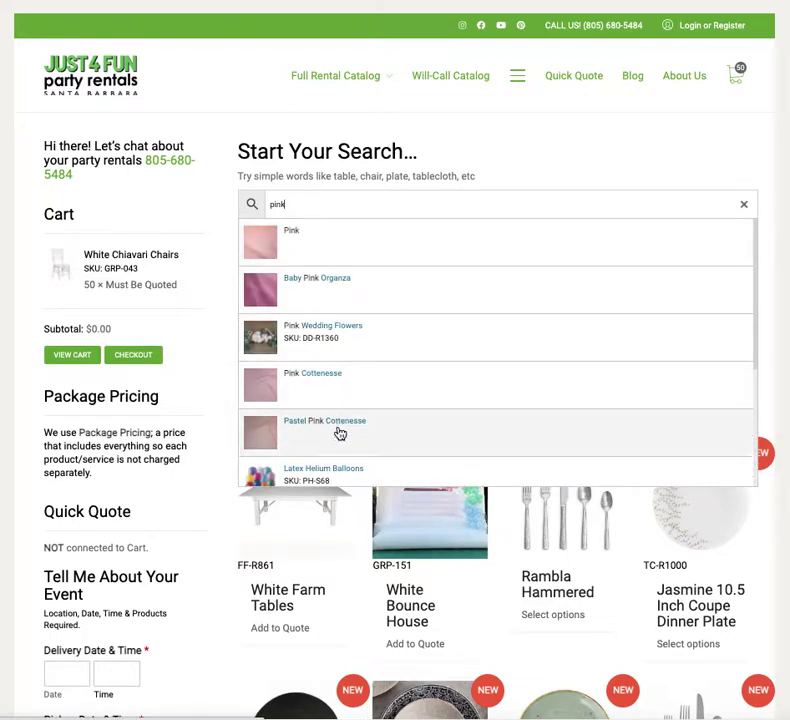
click(421, 143)
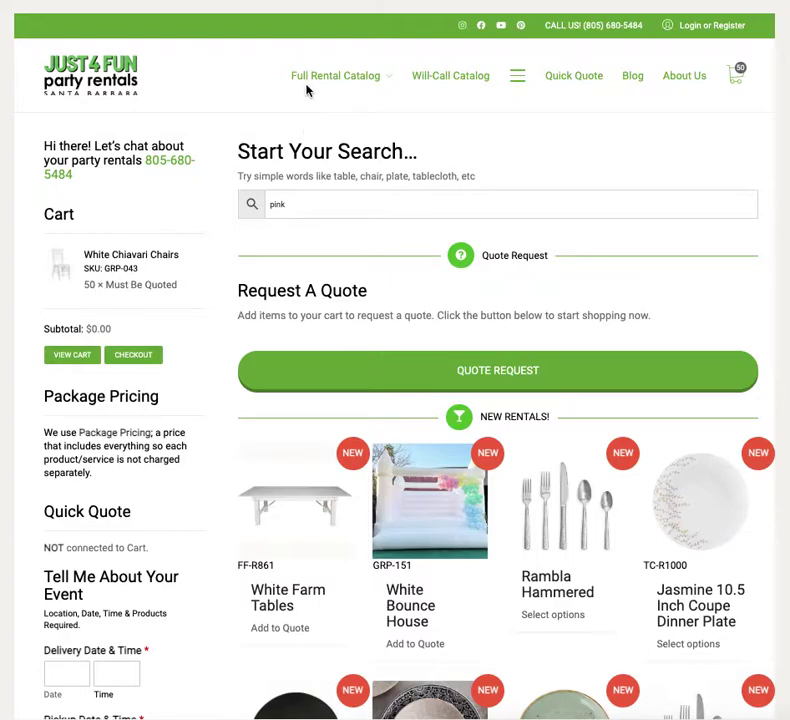
mouse_move(318, 75)
Step: Show the Full Rental Catalog menu's Furniture, Food Service, A/V, Heaters/Fans and Flooring/Staging submenus
mouse_move(111, 268)
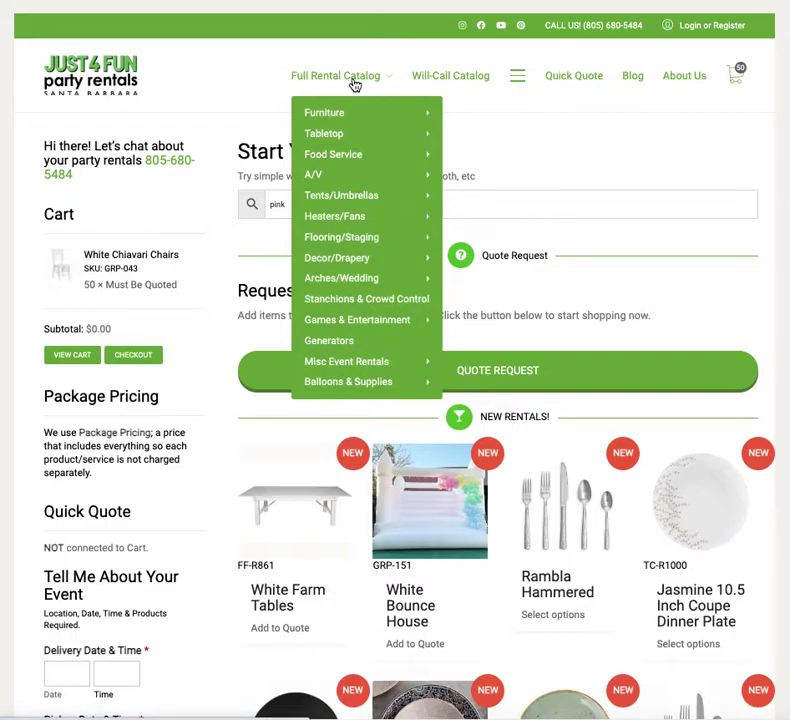
mouse_move(338, 123)
mouse_move(335, 163)
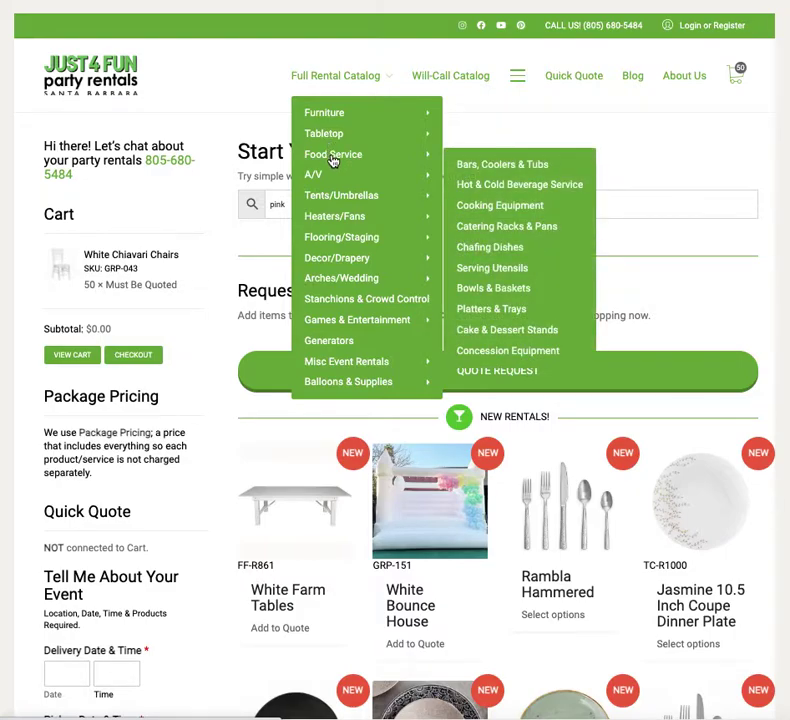
mouse_move(318, 181)
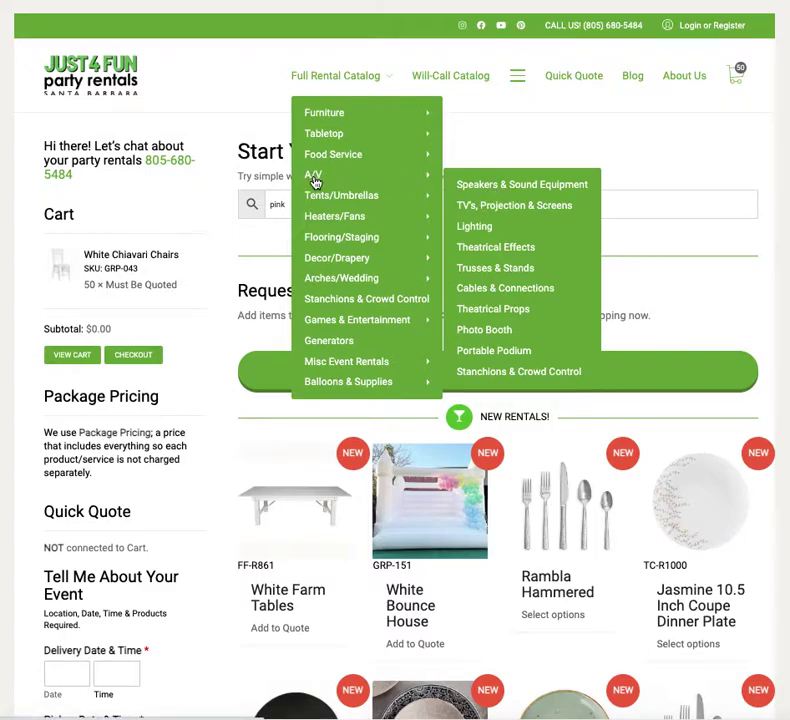
mouse_move(325, 204)
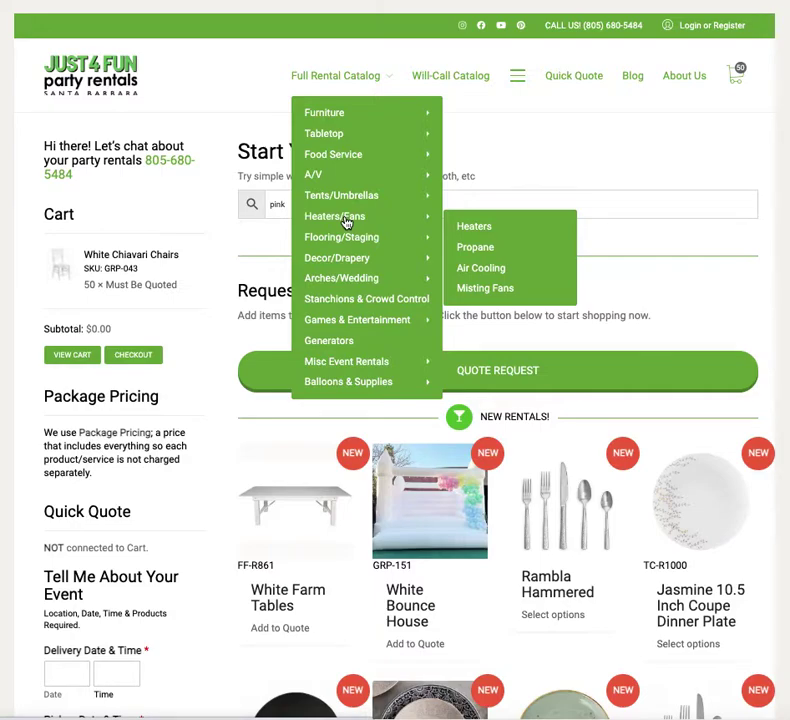
mouse_move(320, 247)
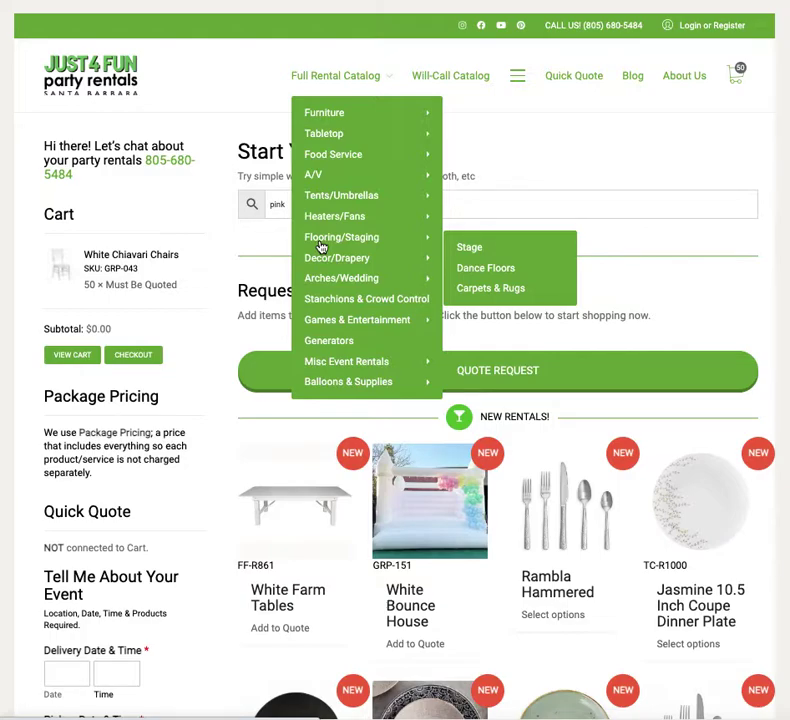
Step: Browse the Games, Misc Event Rentals and Balloons submenus, then return to Furniture's subcategories
mouse_move(352, 266)
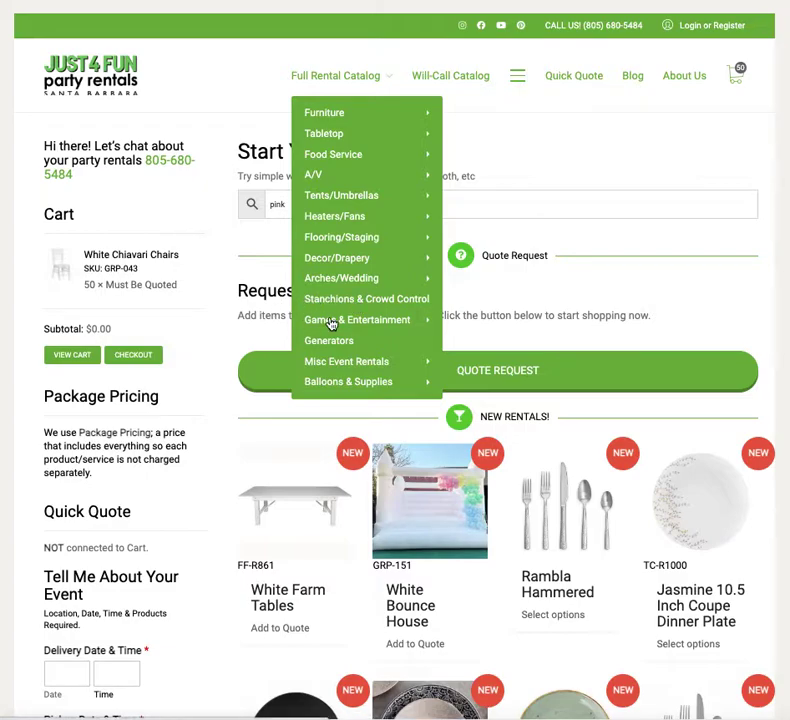
mouse_move(342, 327)
mouse_move(335, 368)
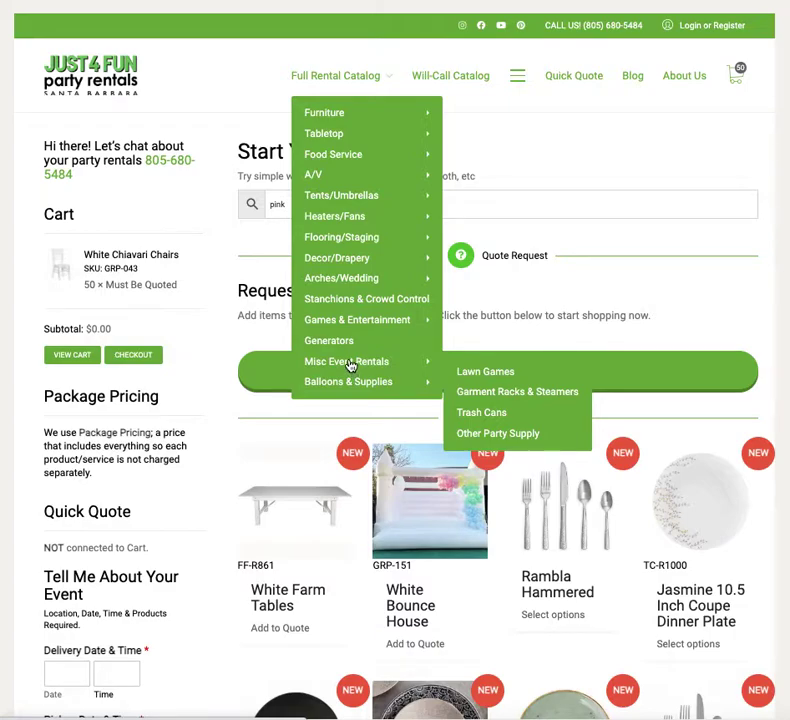
mouse_move(344, 390)
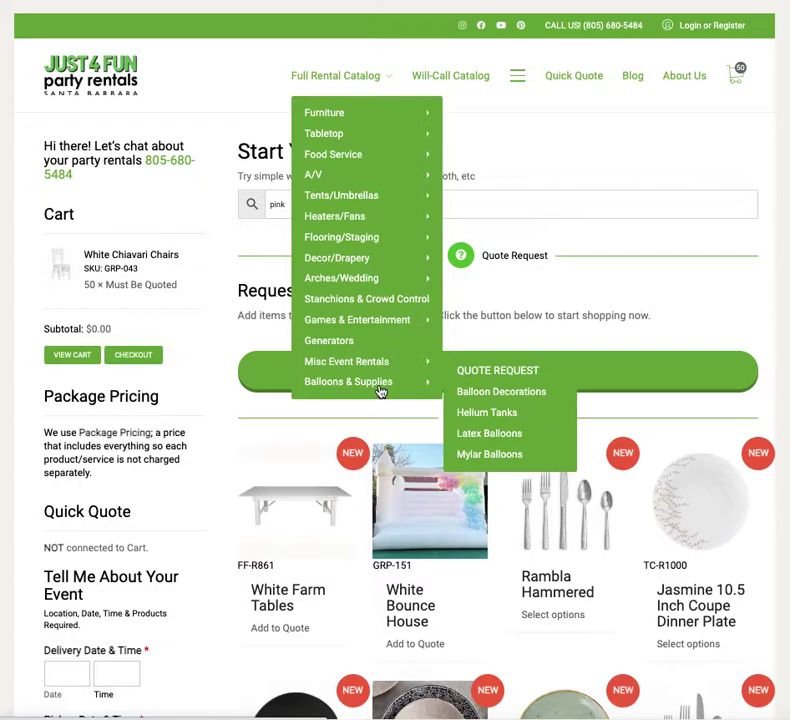
mouse_move(327, 119)
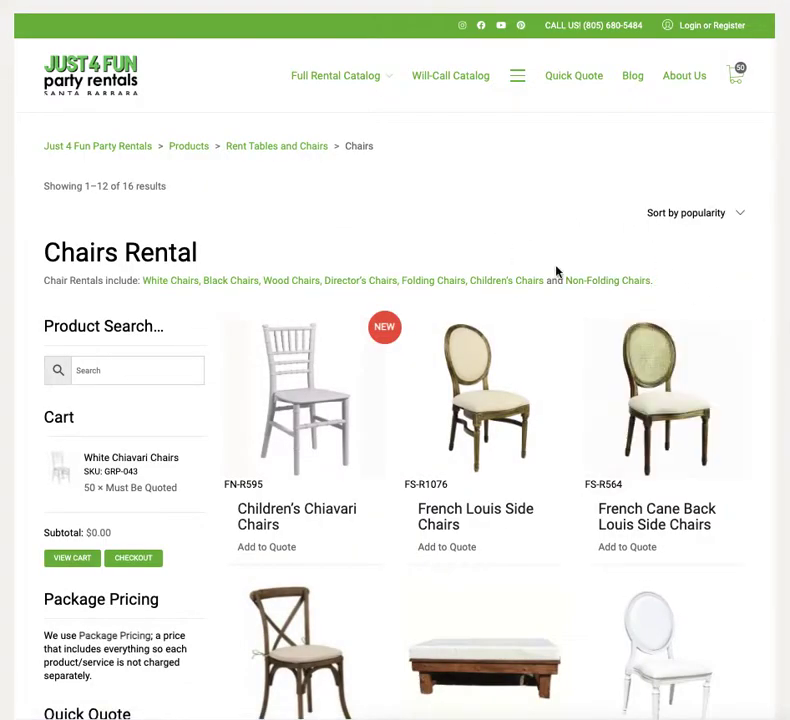
Step: Scroll the Chairs Rental listing down to the White Chiavari Chairs product
scroll(745, 301, down, 2)
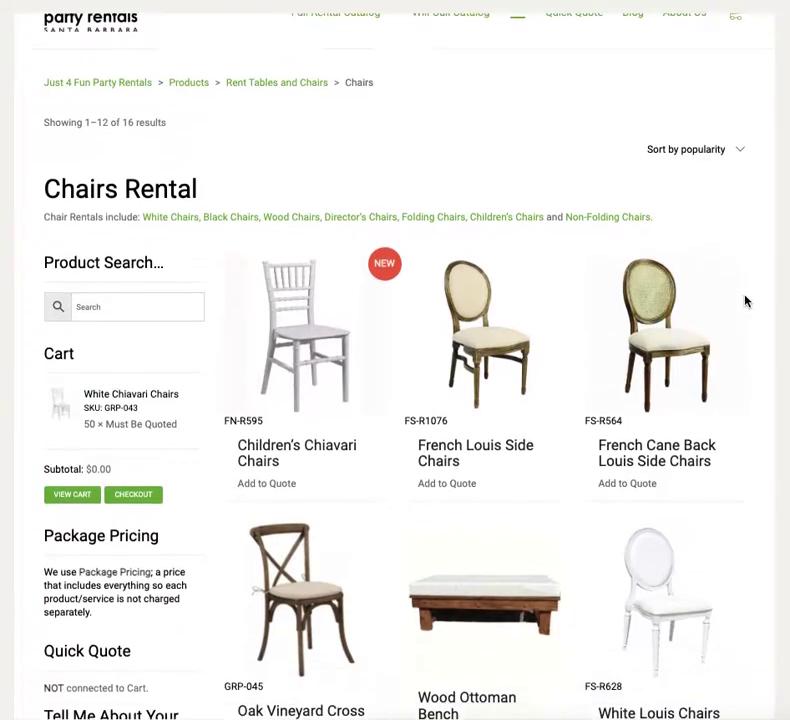
scroll(753, 349, down, 2)
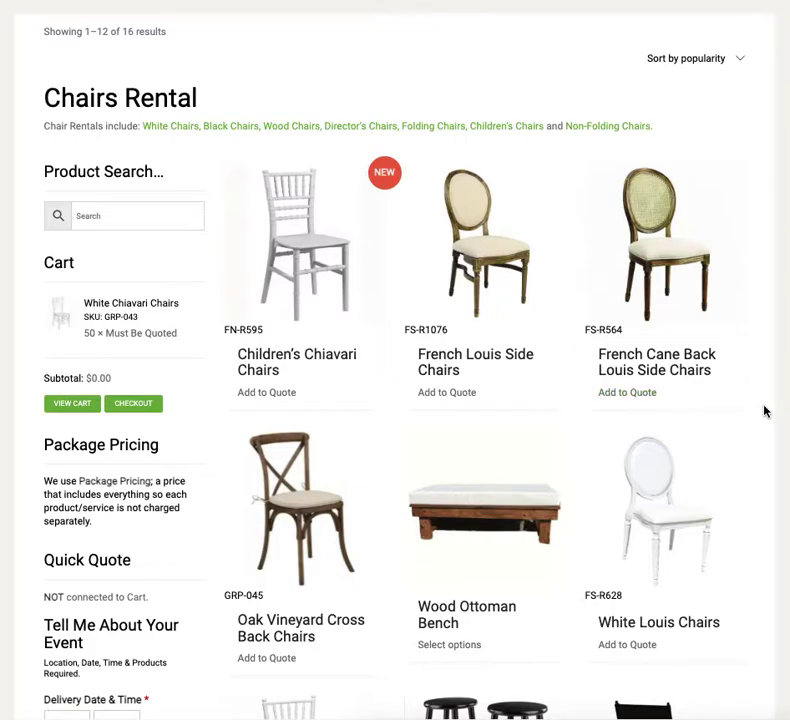
scroll(765, 411, down, 3)
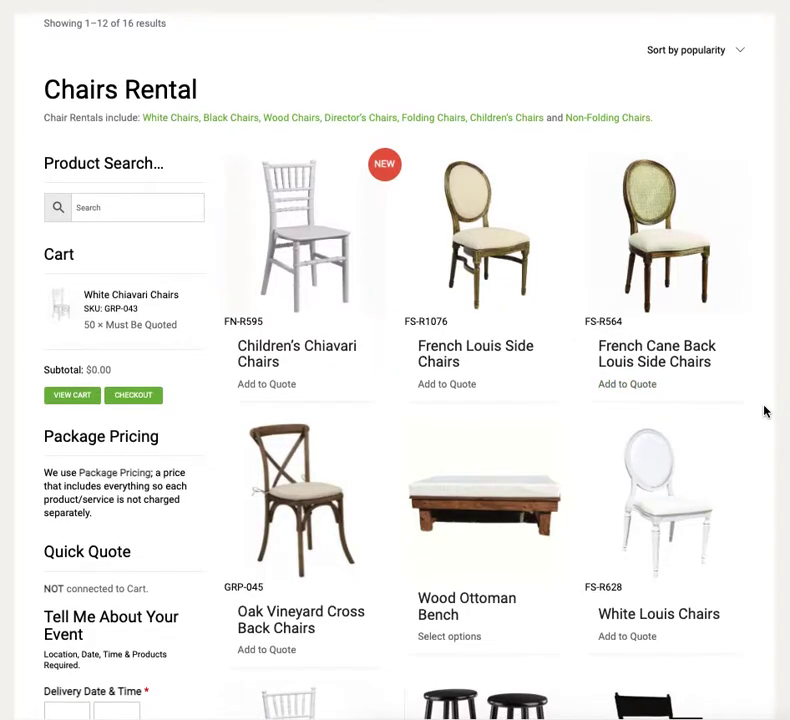
scroll(765, 411, down, 3)
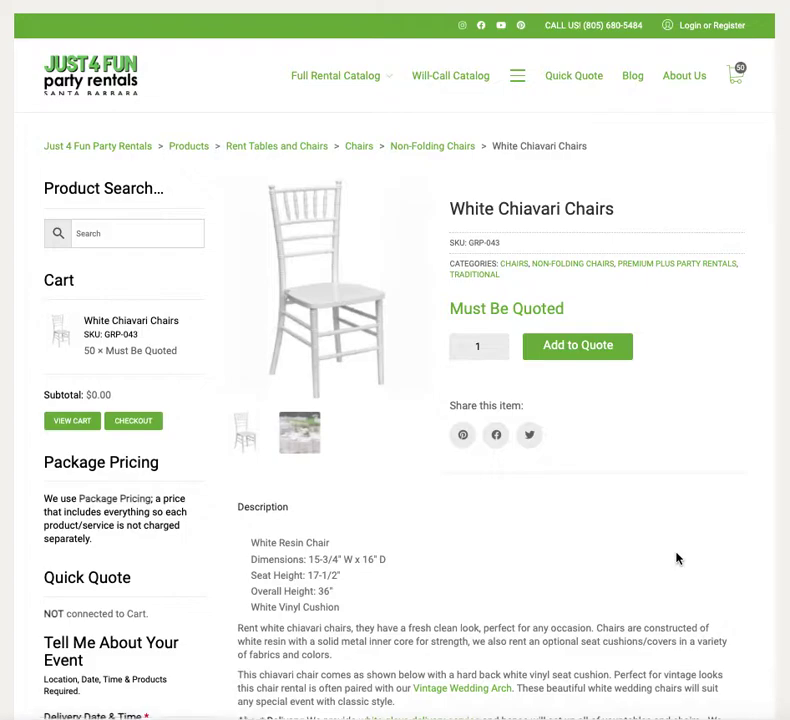
Step: Play the outdoor ceremony video on the White Chiavari Chairs page, then return to the top
scroll(676, 558, down, 1)
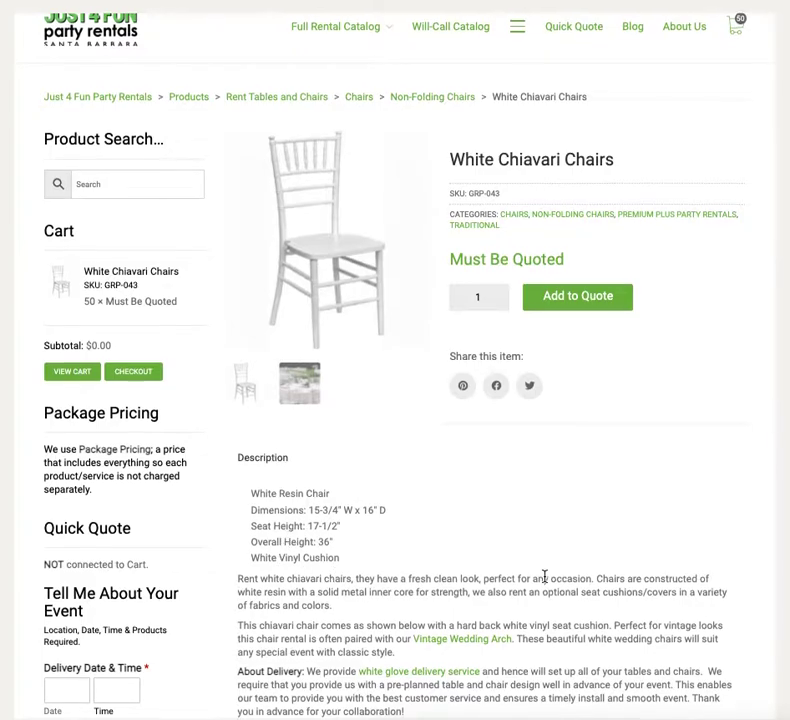
scroll(545, 579, down, 5)
scroll(545, 579, down, 3)
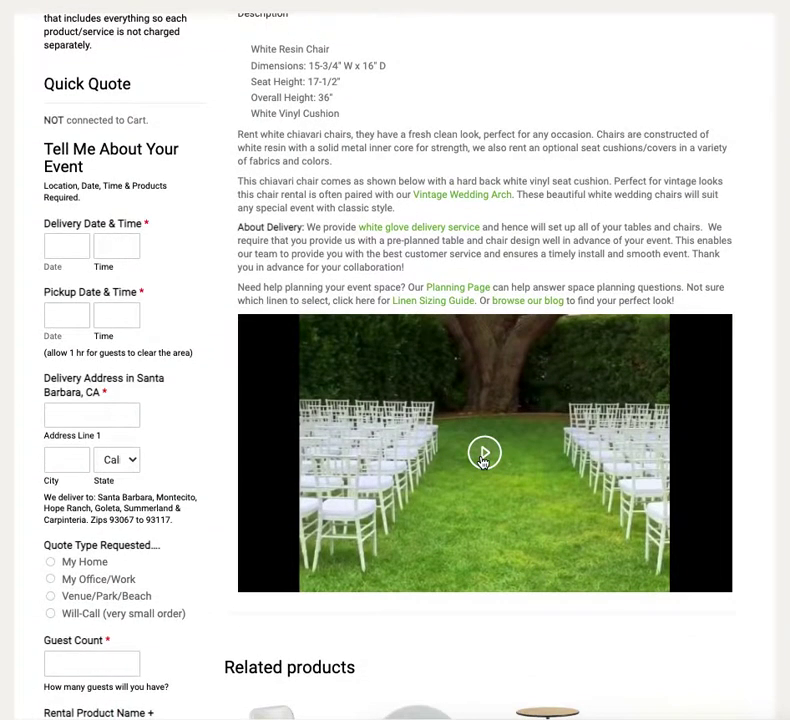
click(483, 458)
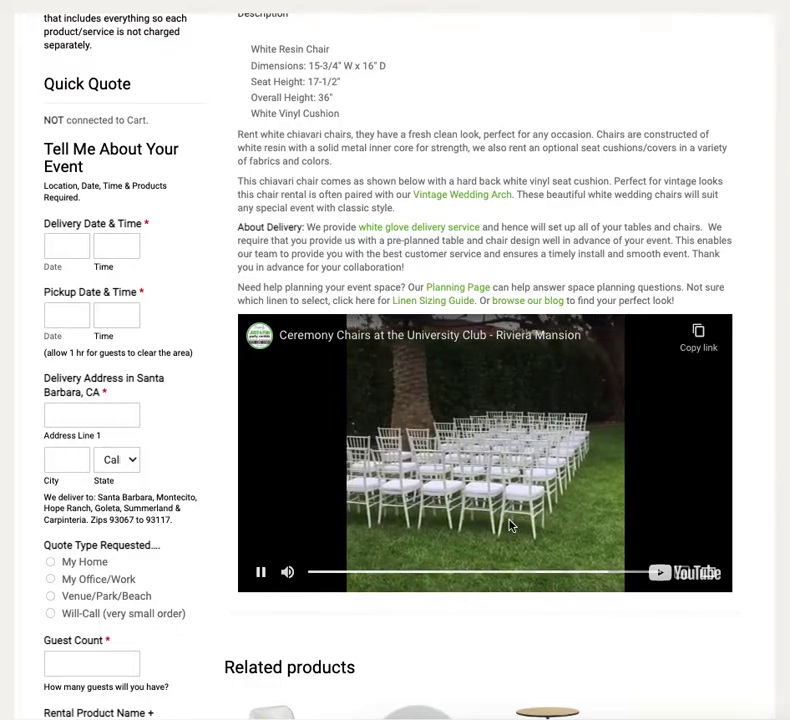
scroll(594, 252, up, 5)
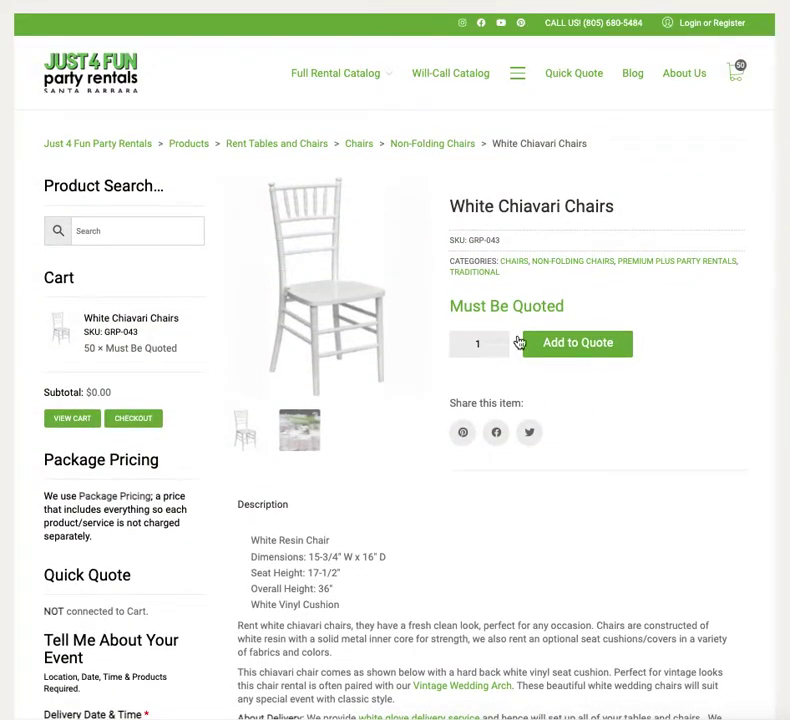
Step: Enter quantity 50 for the White Chiavari Chairs and add them to the quote
double_click(482, 343)
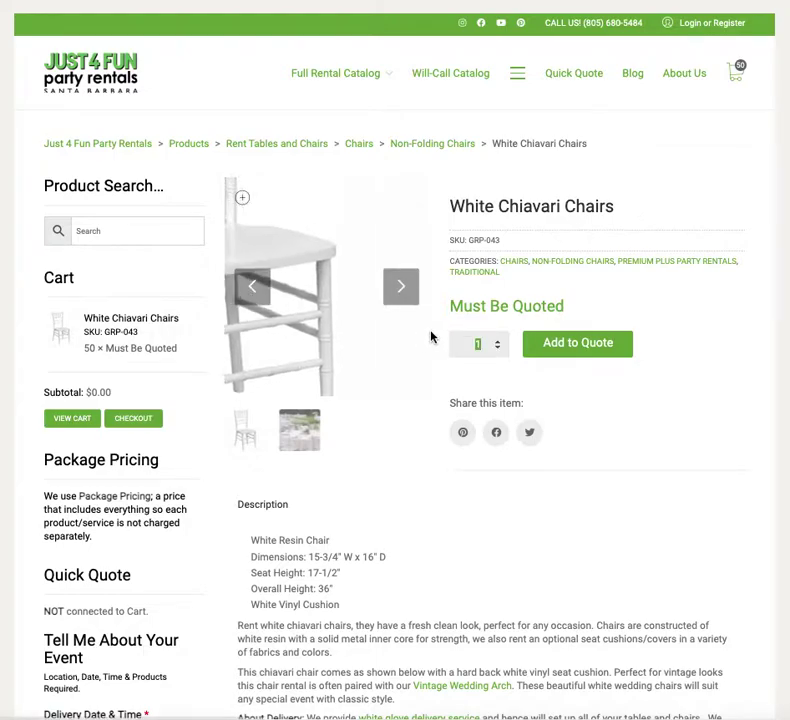
text(50)
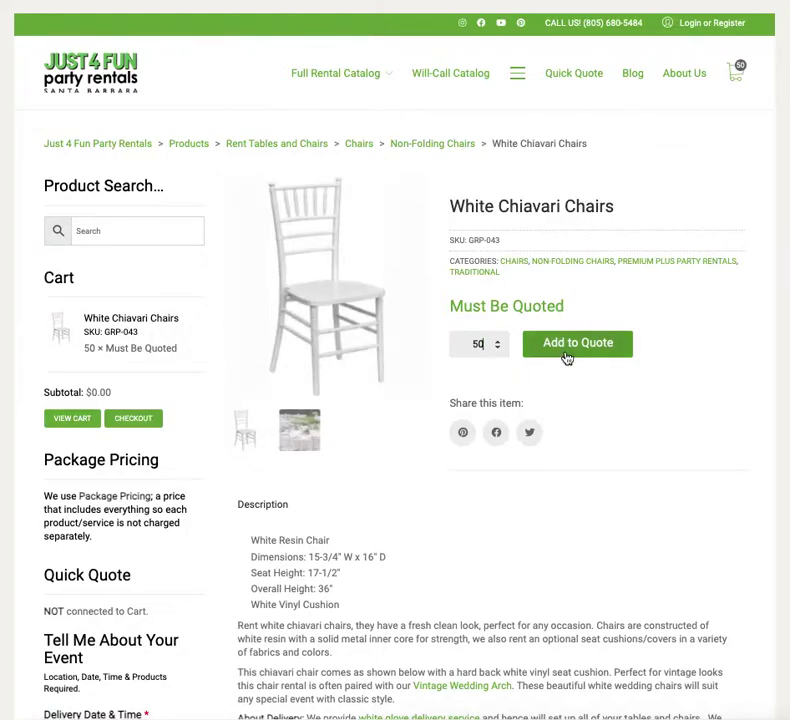
click(600, 348)
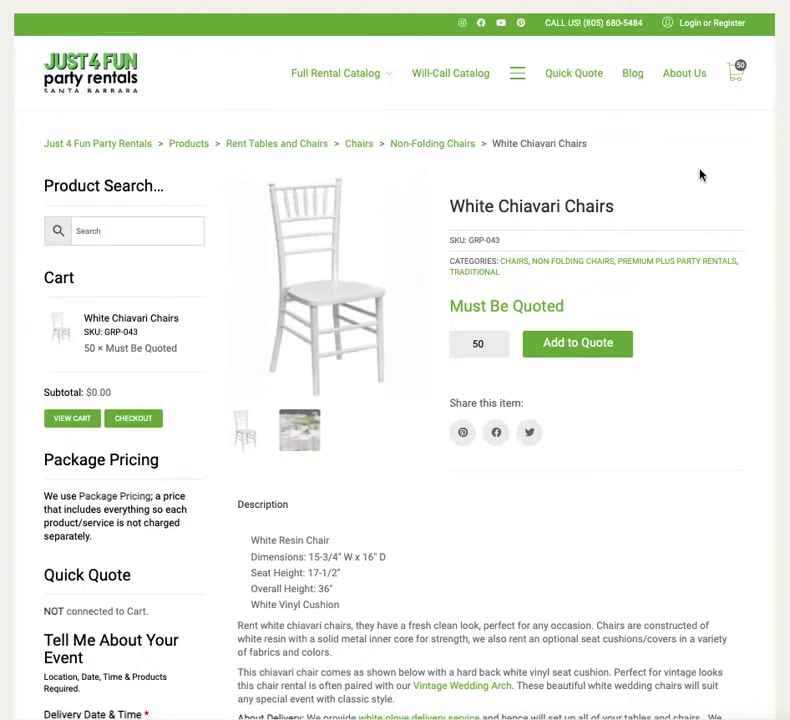
Step: Review the cart, update the chair quantity to 50, and proceed to the quote checkout
click(74, 420)
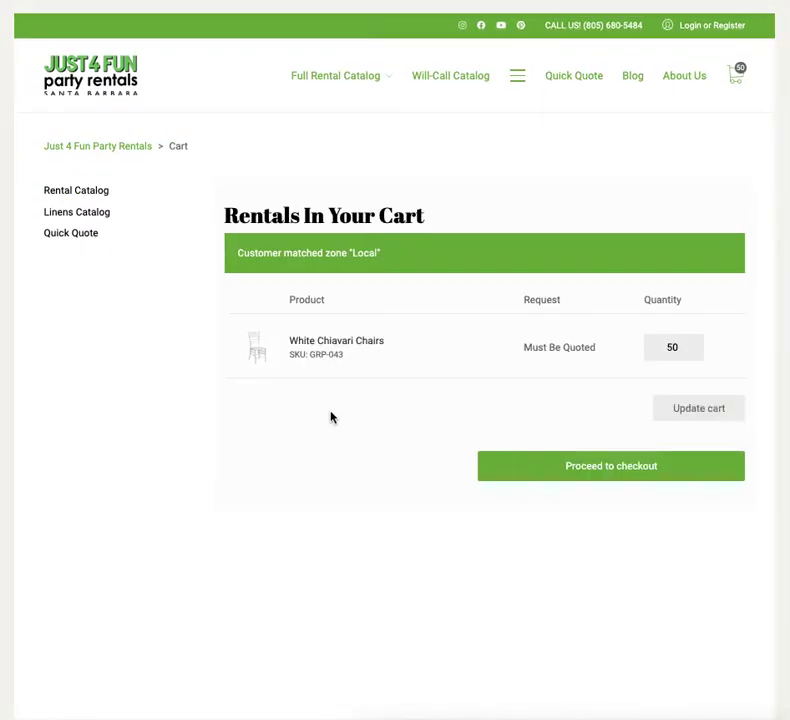
click(693, 345)
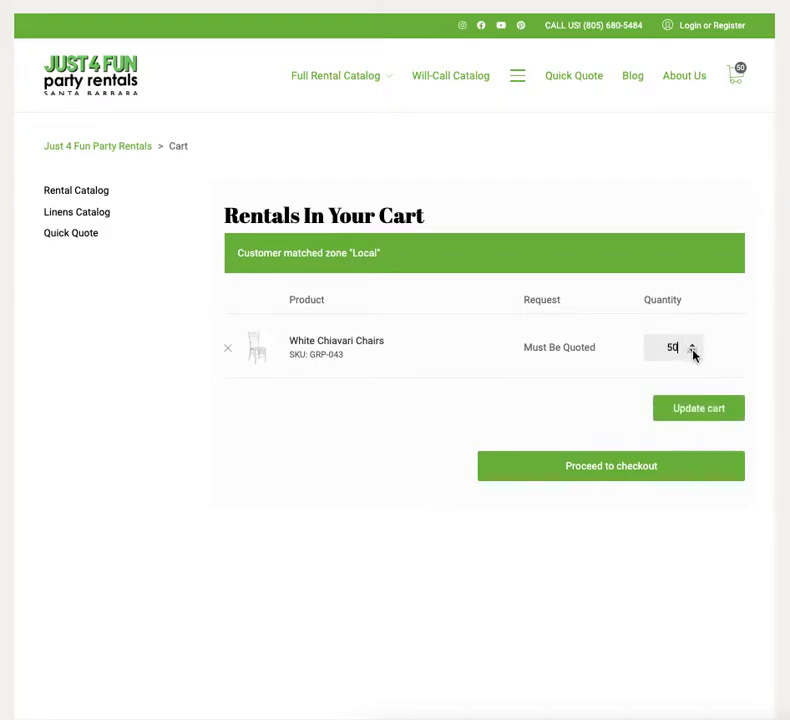
double_click(652, 347)
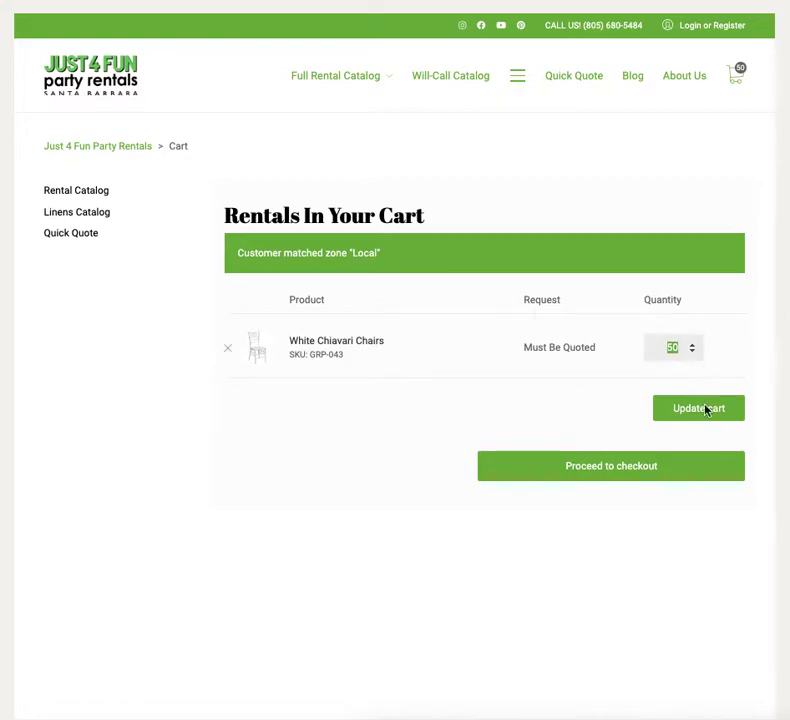
click(581, 434)
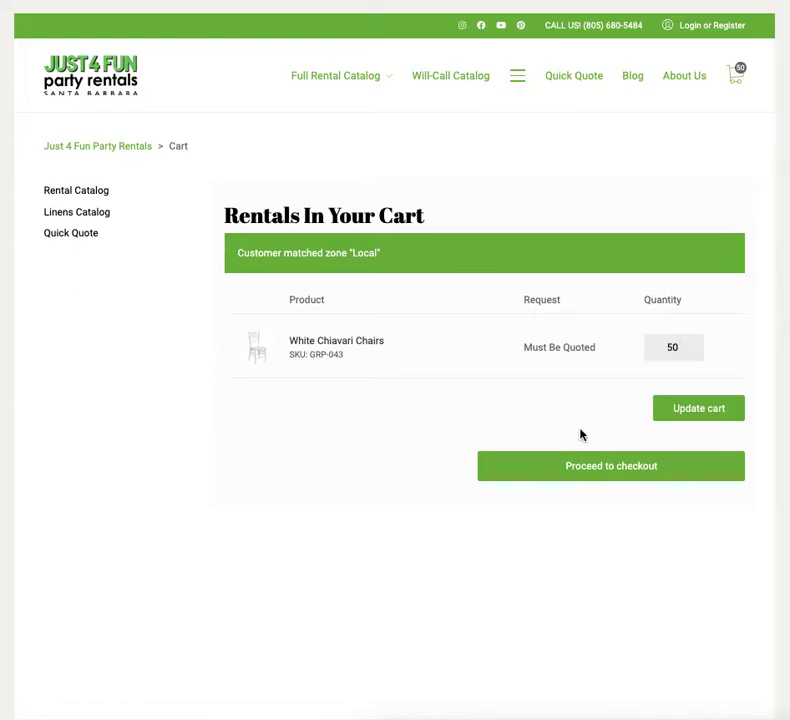
click(600, 479)
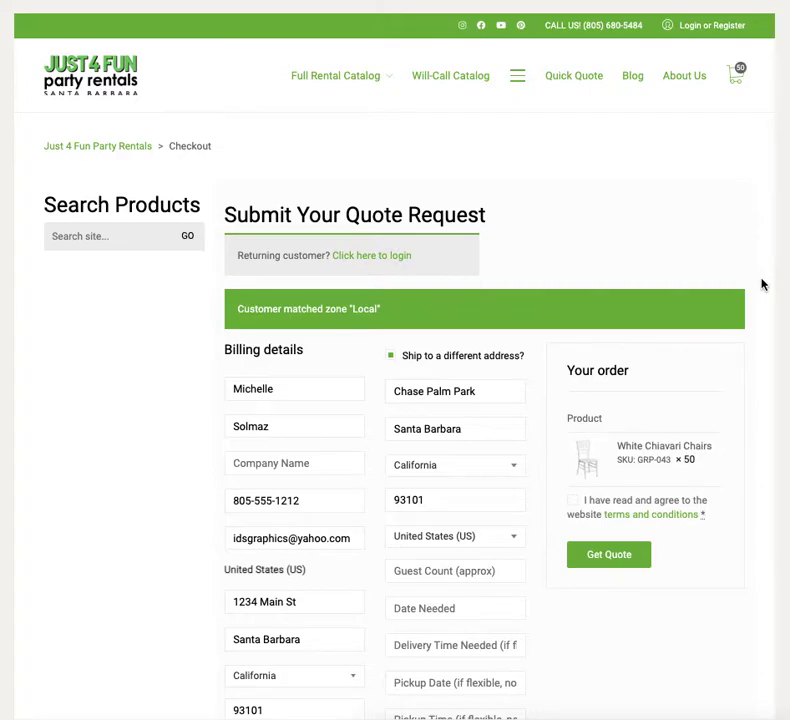
scroll(761, 285, down, 2)
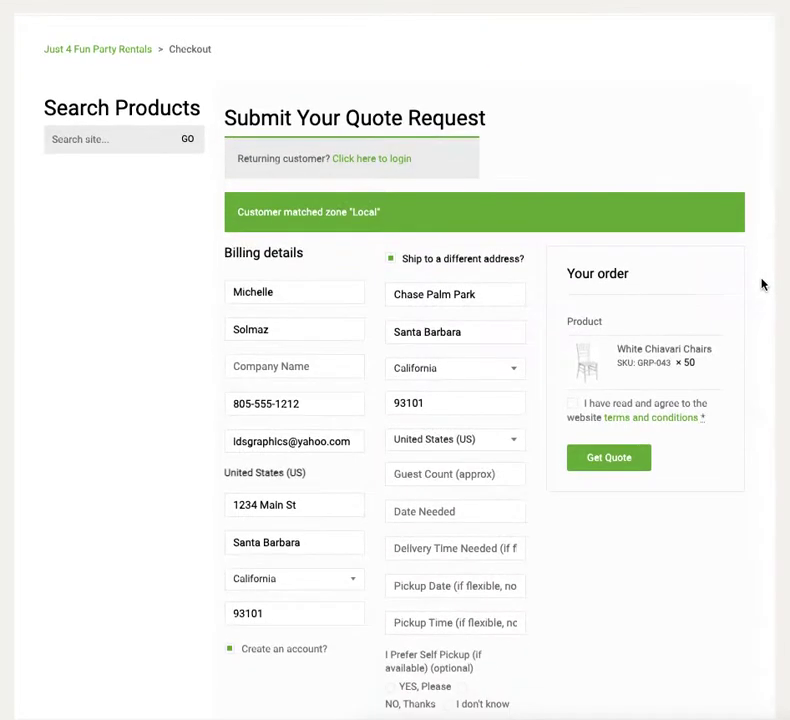
scroll(761, 285, down, 1)
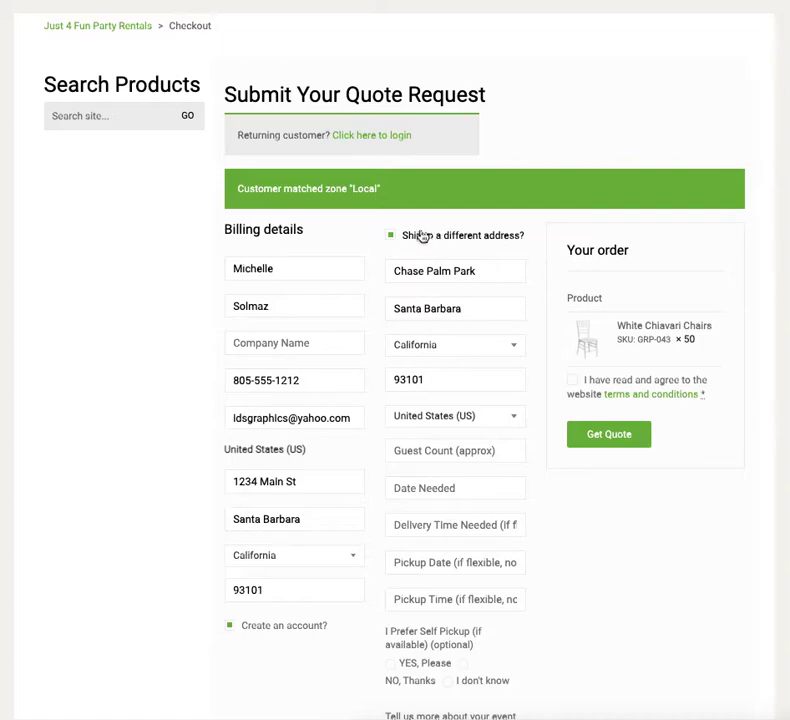
click(501, 272)
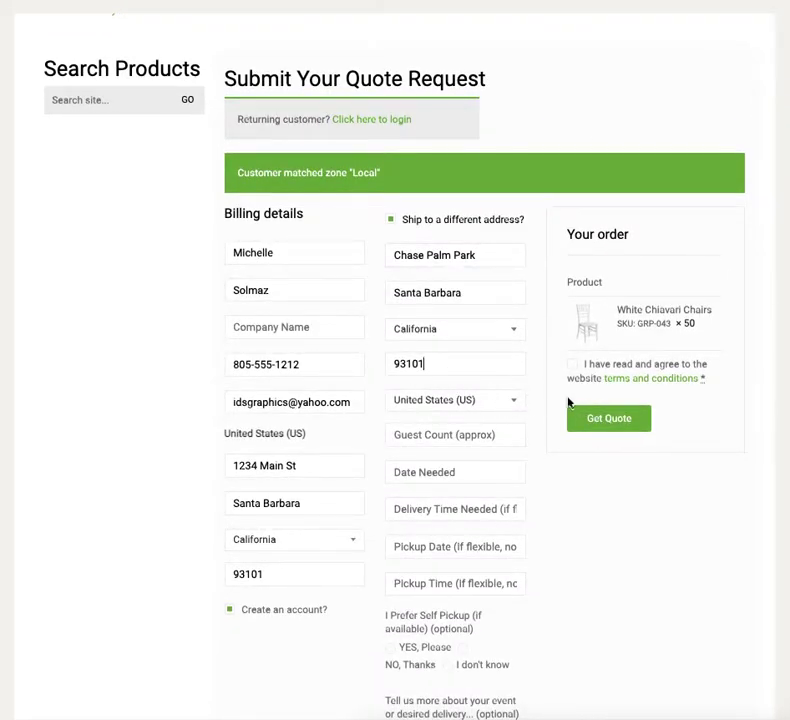
Step: Enter a guest count of 50 and a Date Needed of 05/17/2022
scroll(534, 400, down, 2)
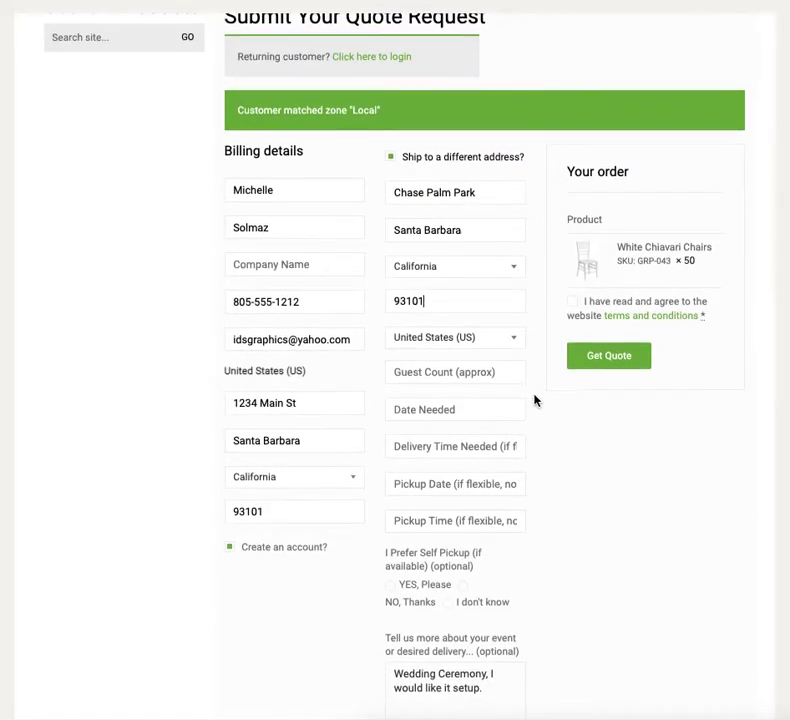
click(432, 351)
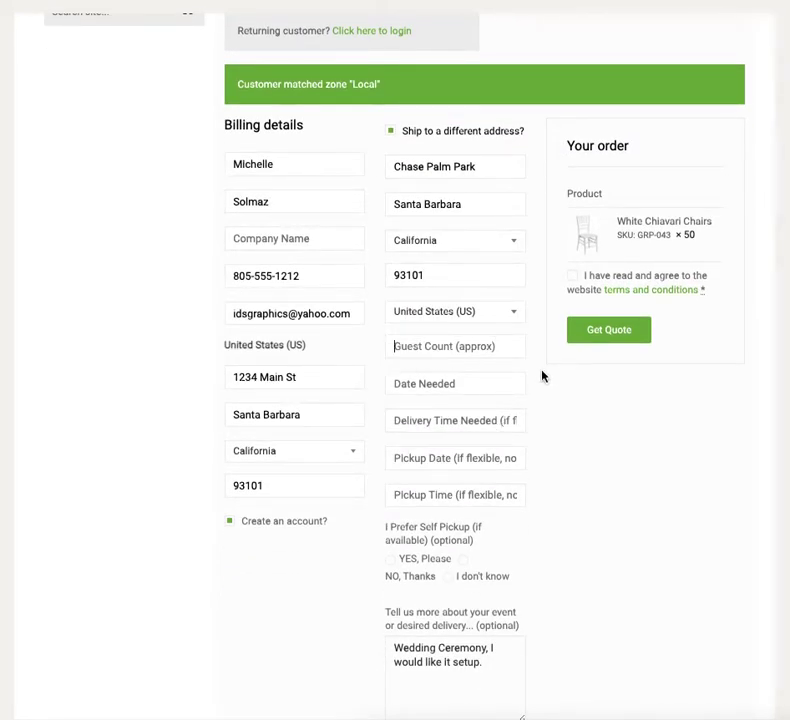
text(50)
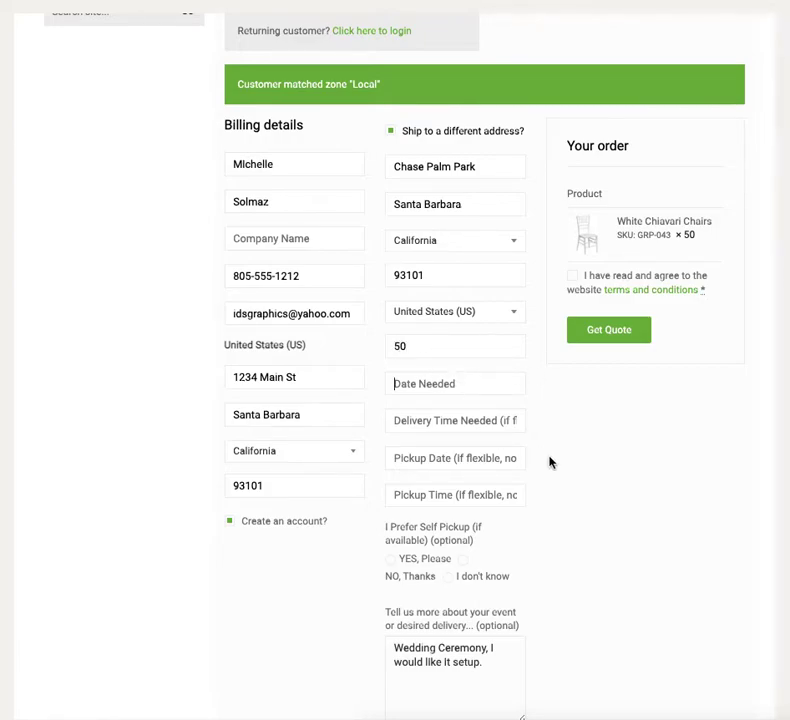
text(05/07/)
key(BackSpace)
key(BackSpace)
text(17/2022)
Step: Set delivery time to 8am, pickup date to 05/17/2022, and pickup time to 12pm
click(427, 420)
text(8am)
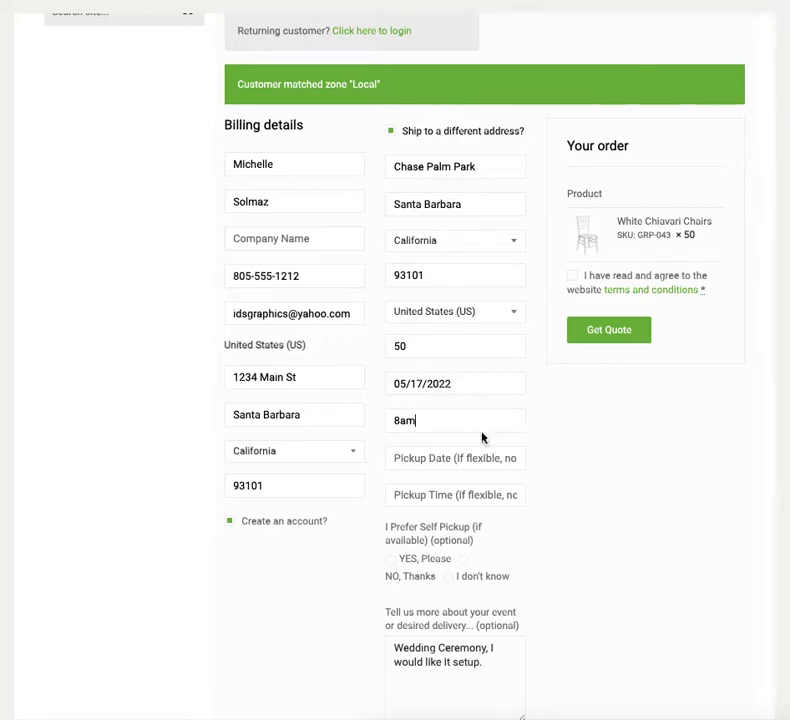
click(437, 457)
text(05)
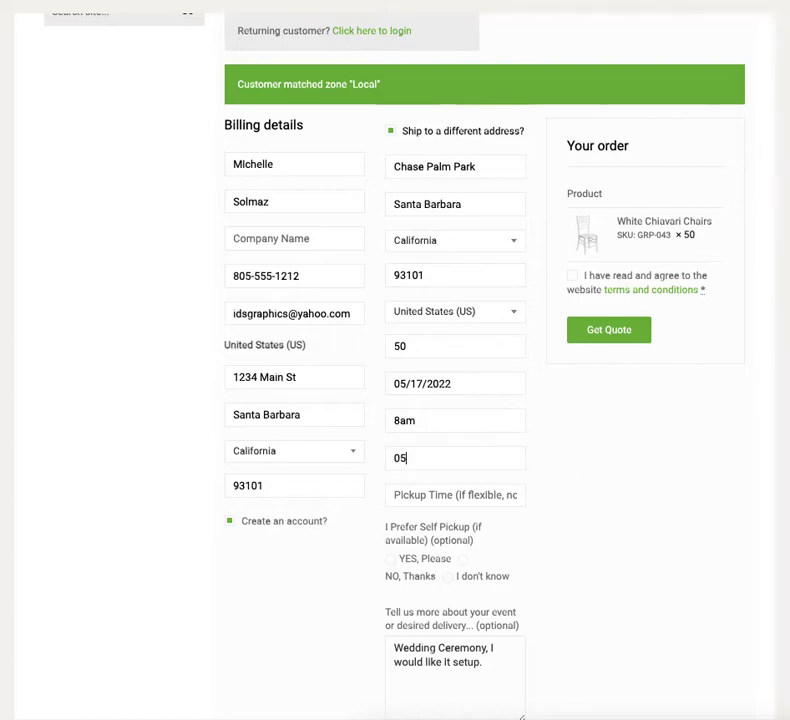
text(/17/2022)
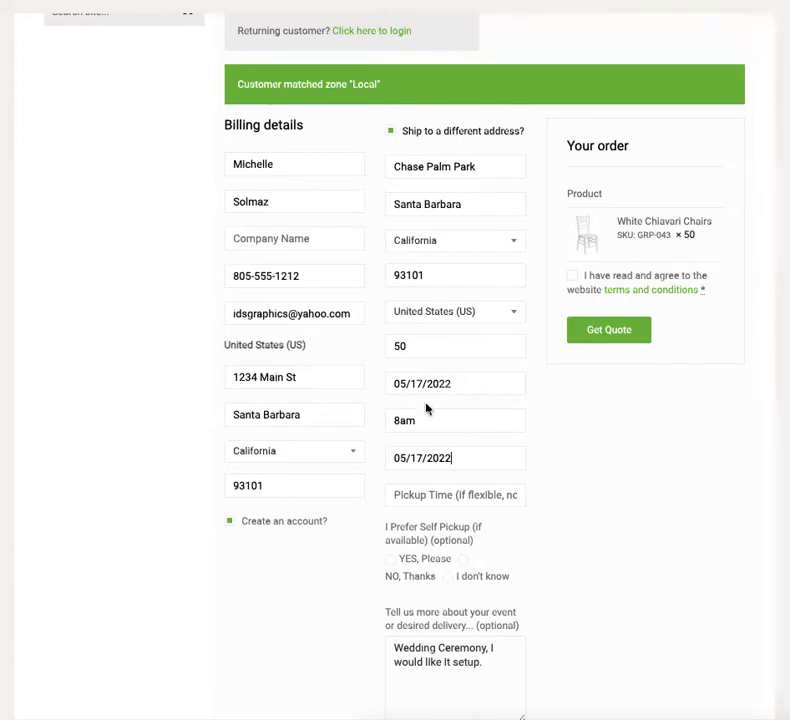
click(419, 496)
text(12)
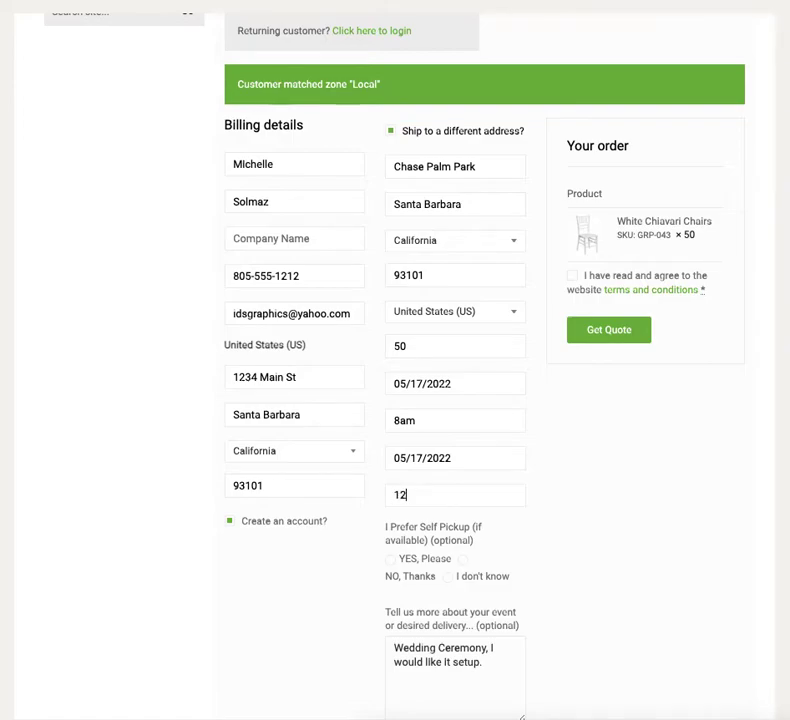
text(pm)
Step: Choose 'NO, Thanks' for the self-pickup option on the quote form
scroll(630, 540, down, 2)
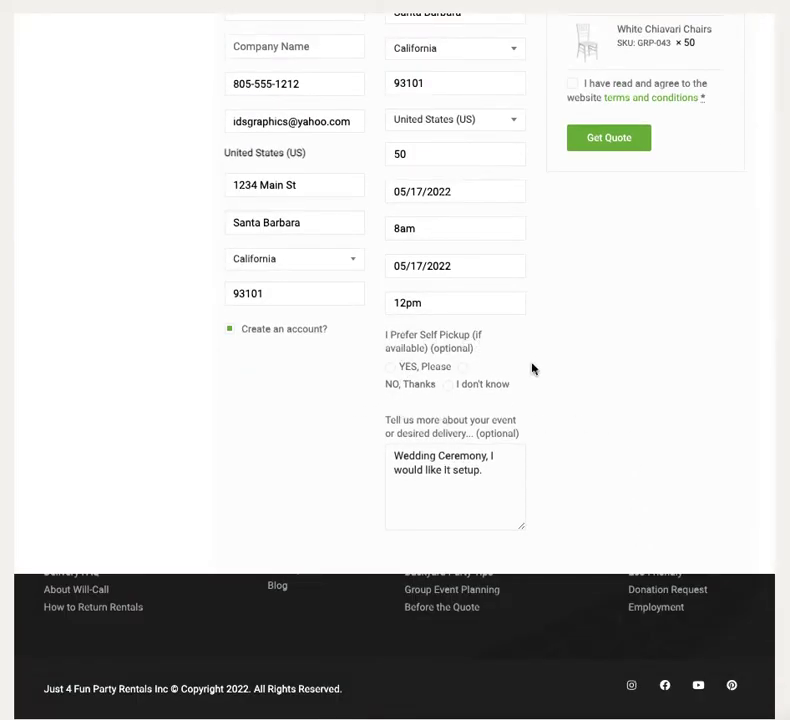
scroll(558, 396, up, 1)
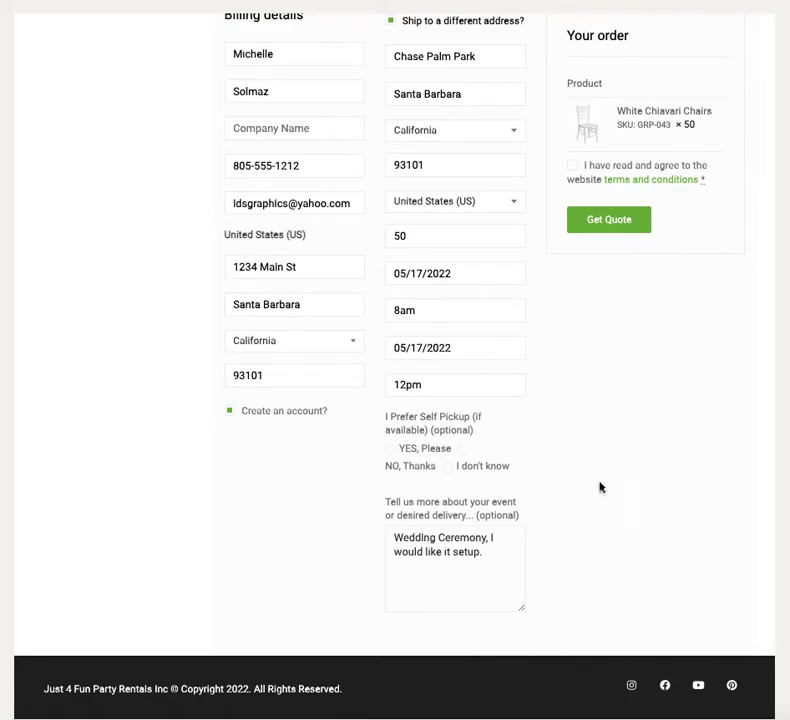
click(463, 451)
scroll(645, 516, up, 2)
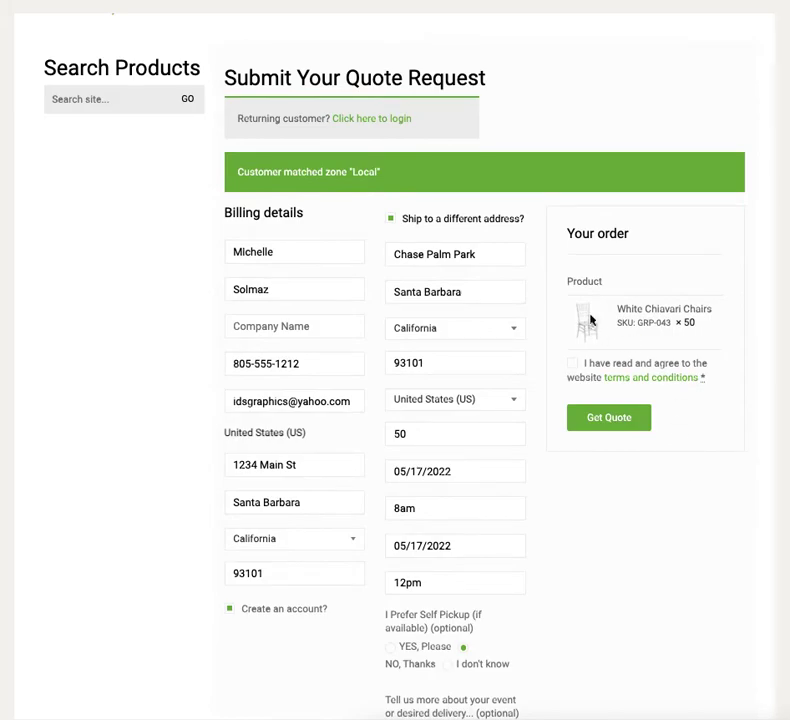
Step: Agree to the terms and conditions and submit the Get Quote request
click(570, 366)
click(609, 424)
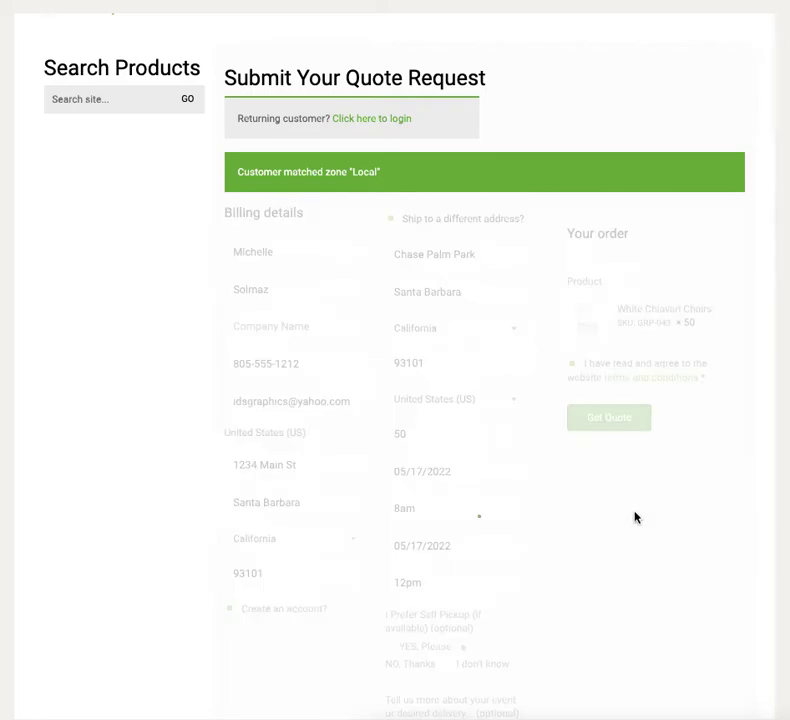